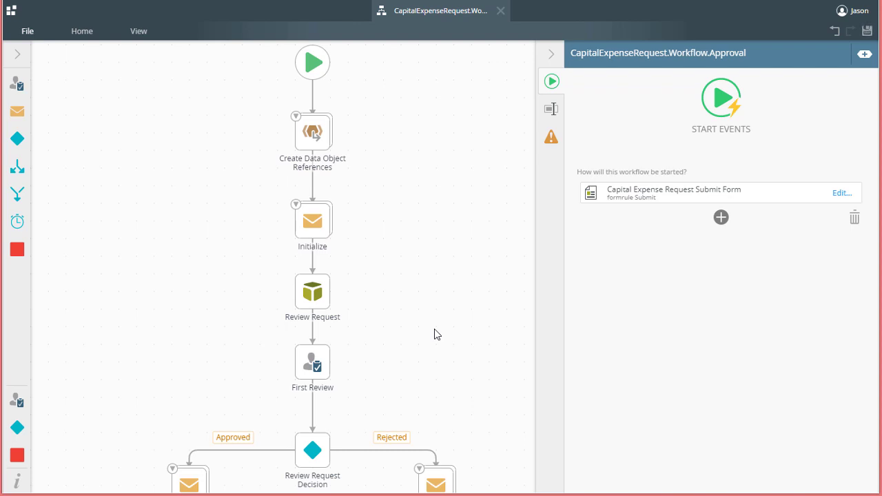
# - Scroll the workflow canvas down to the decision branches and select the First Review task node
pyautogui.moveTo(434, 334); pyautogui.dragTo(427, 177)
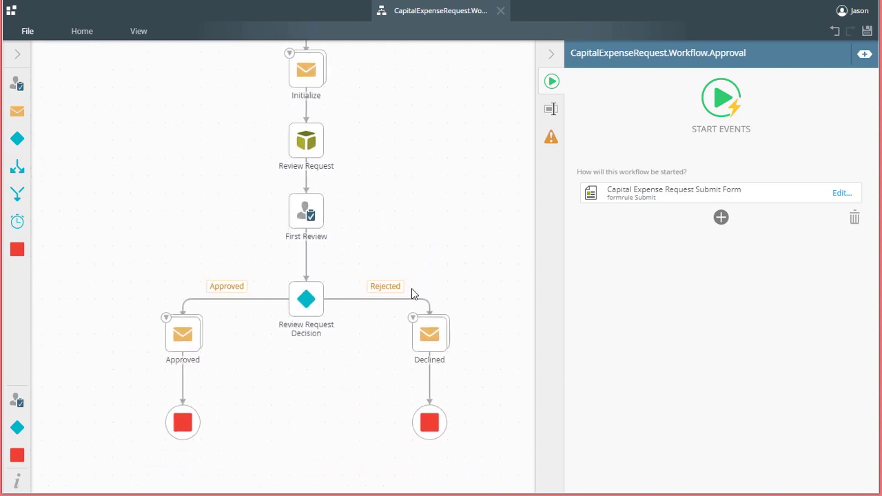
pyautogui.click(309, 216)
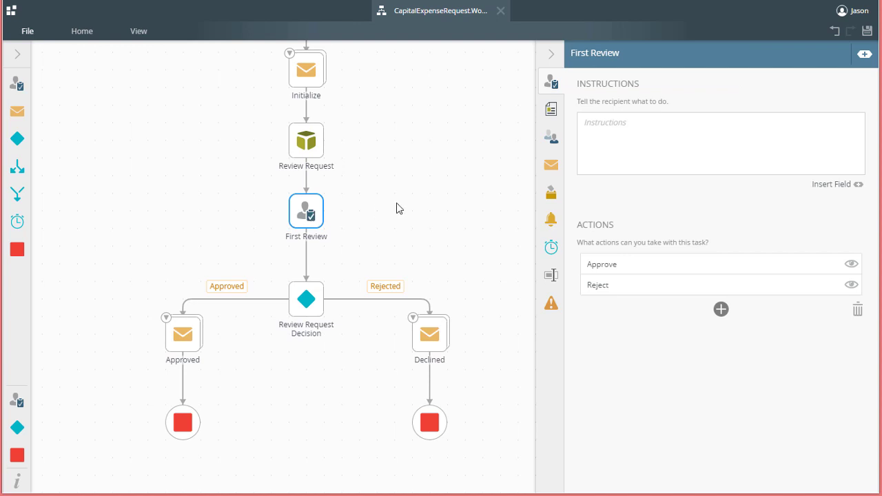
# - Set the First Review task's recipient to Originator Manager on the Participants tab
pyautogui.click(551, 140)
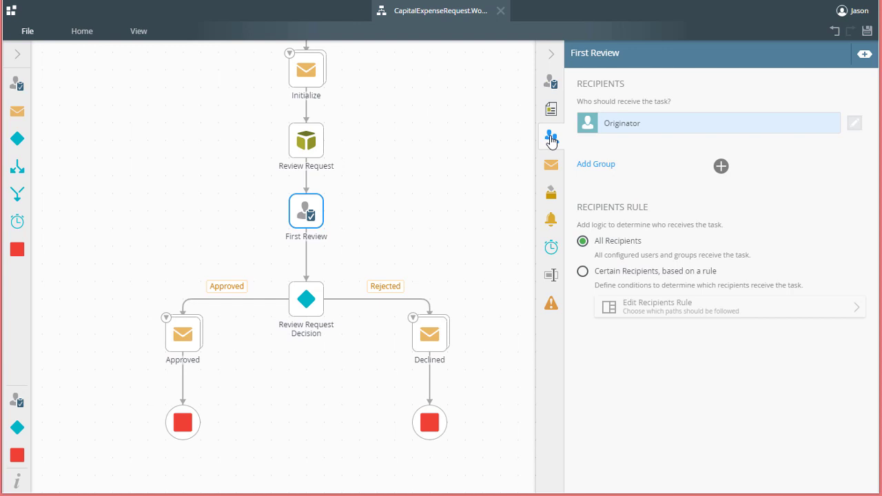
pyautogui.click(830, 124)
pyautogui.click(655, 173)
# - Add a second recipient row and choose Browse... to search users and groups
pyautogui.click(721, 166)
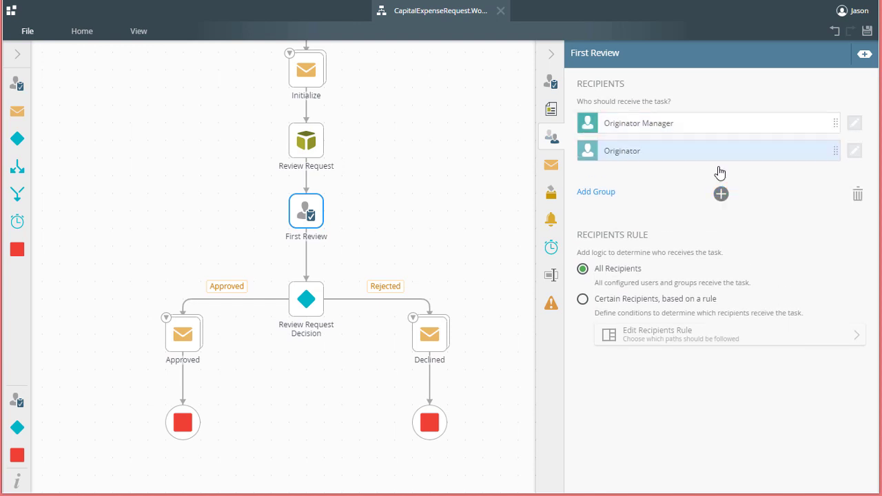
pyautogui.moveTo(709, 164)
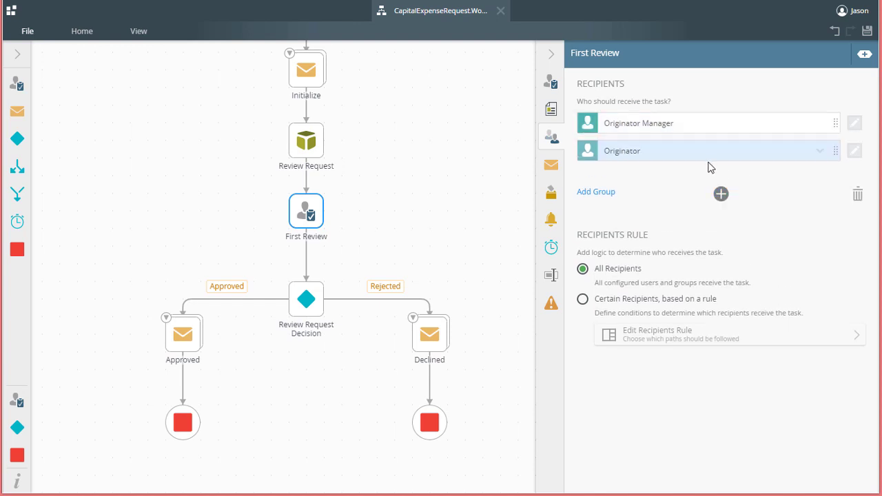
pyautogui.click(822, 151)
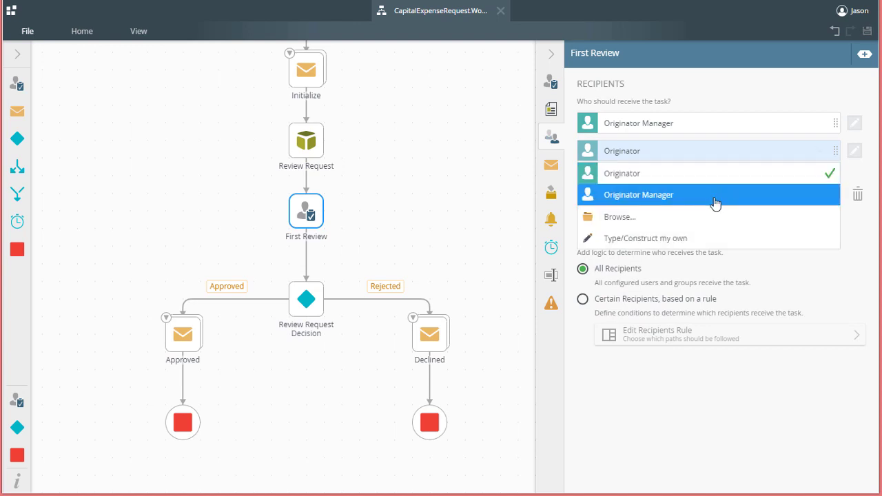
# - Search the directory for 'finance' and set the Finance group as the second recipient
pyautogui.click(710, 217)
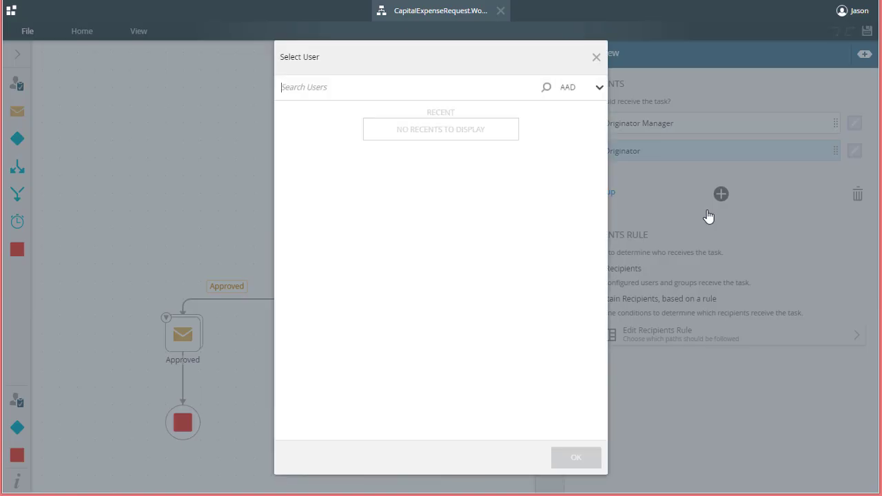
pyautogui.write('finance')
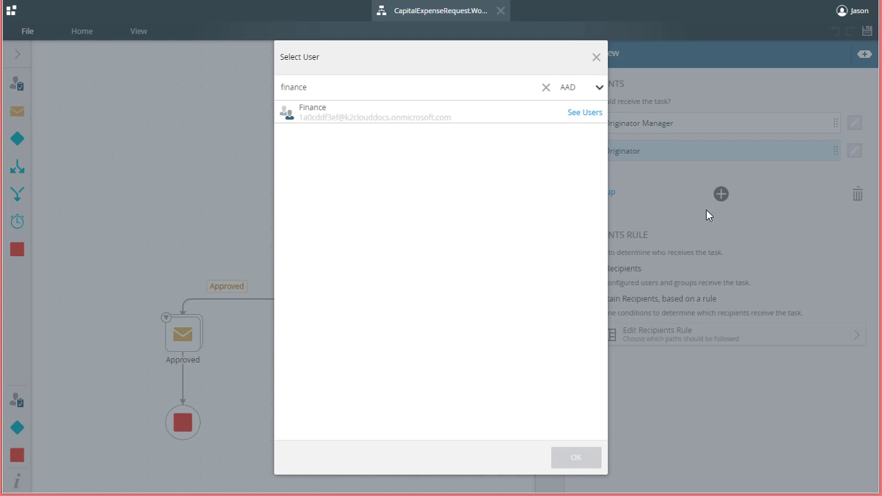
pyautogui.click(367, 111)
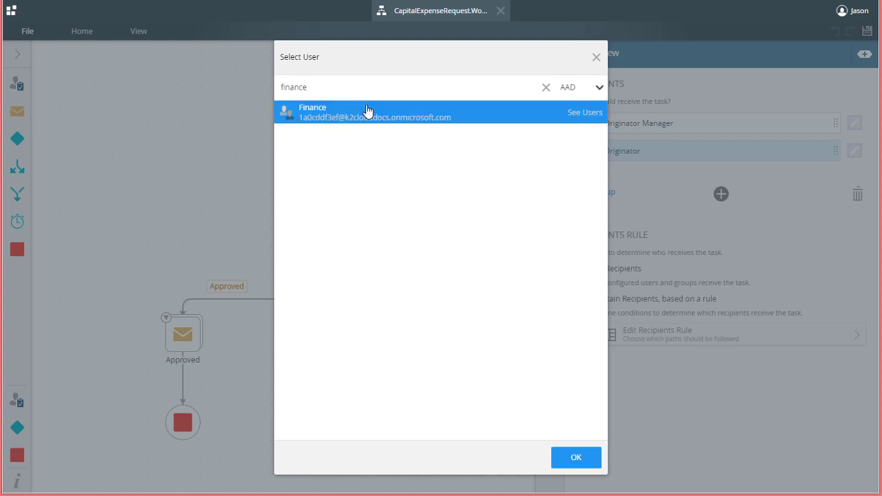
pyautogui.click(566, 464)
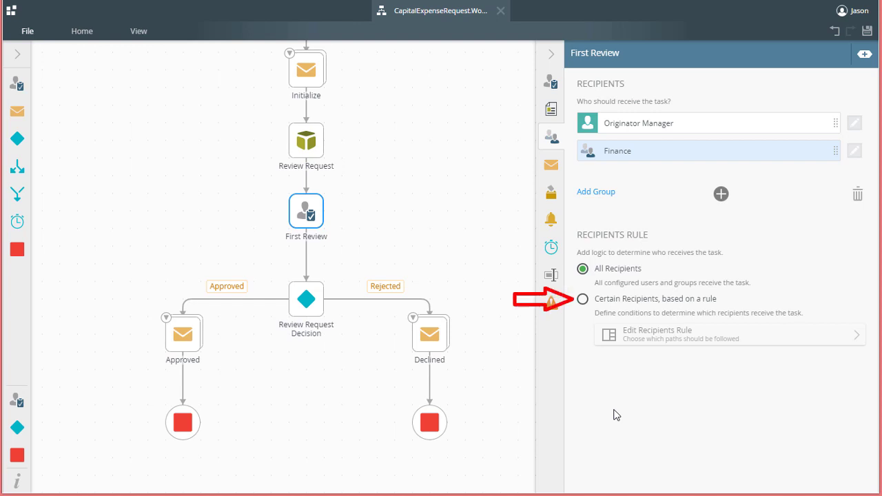
# - Switch recipients to 'Certain Recipients, based on a rule' and open the recipients rule editor
pyautogui.click(583, 301)
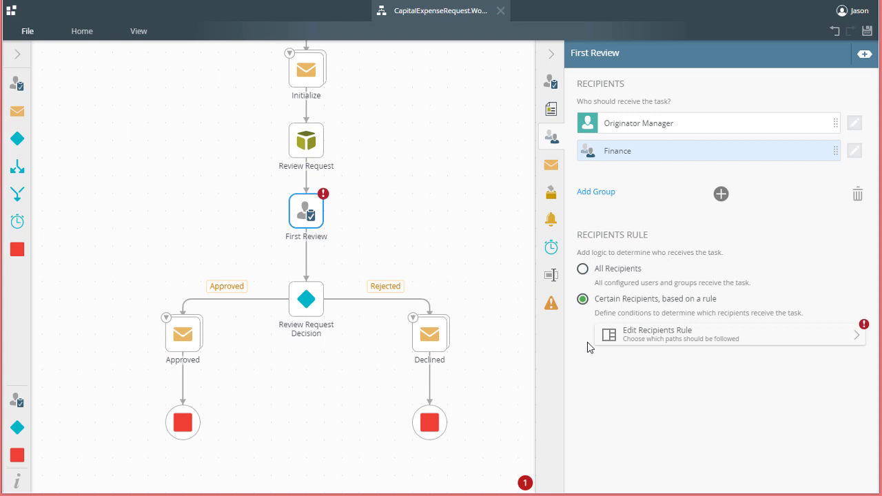
pyautogui.click(674, 338)
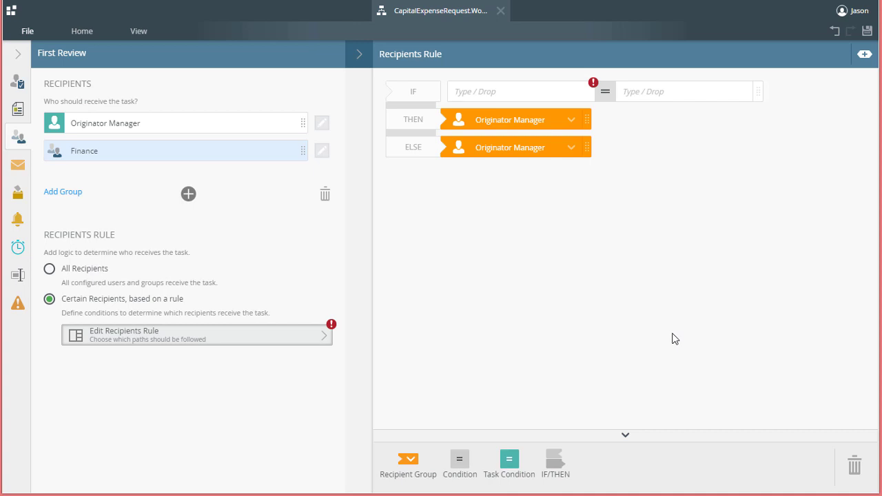
# - In the Context Browser, expand Capital Expense Request SmartObjects down to Budget Department's Load fields
pyautogui.click(864, 58)
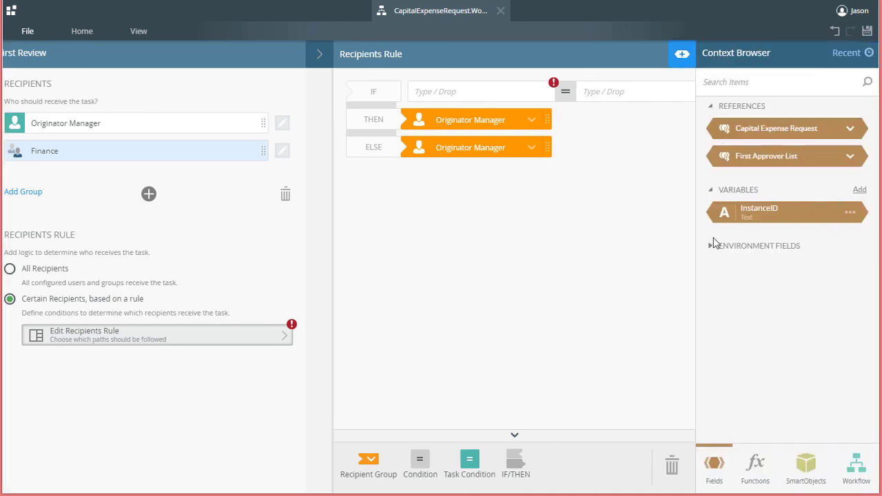
pyautogui.click(850, 131)
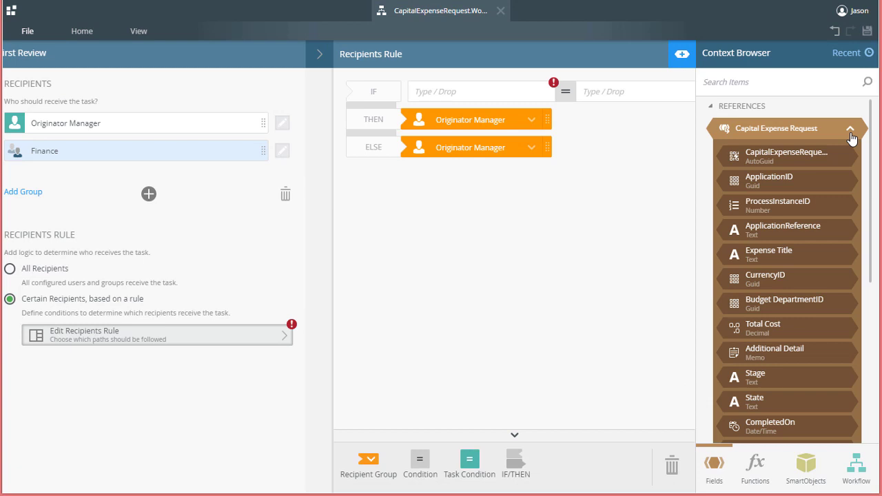
pyautogui.click(807, 467)
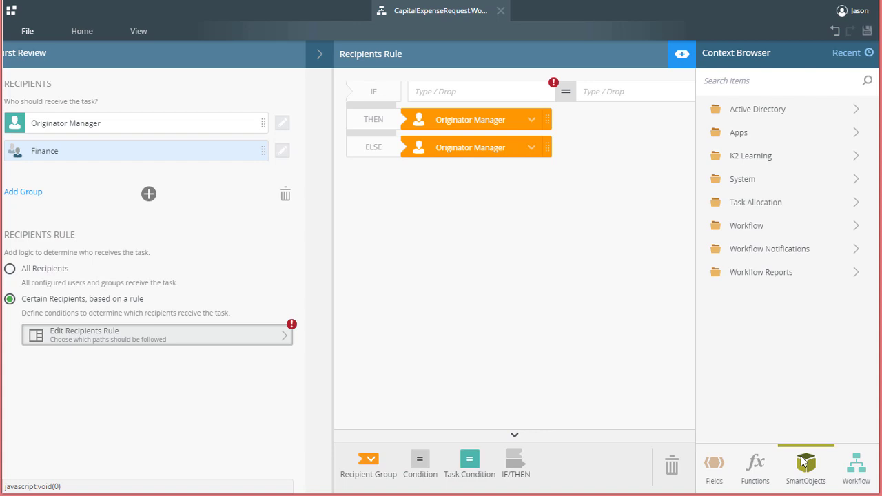
pyautogui.click(856, 139)
pyautogui.click(857, 113)
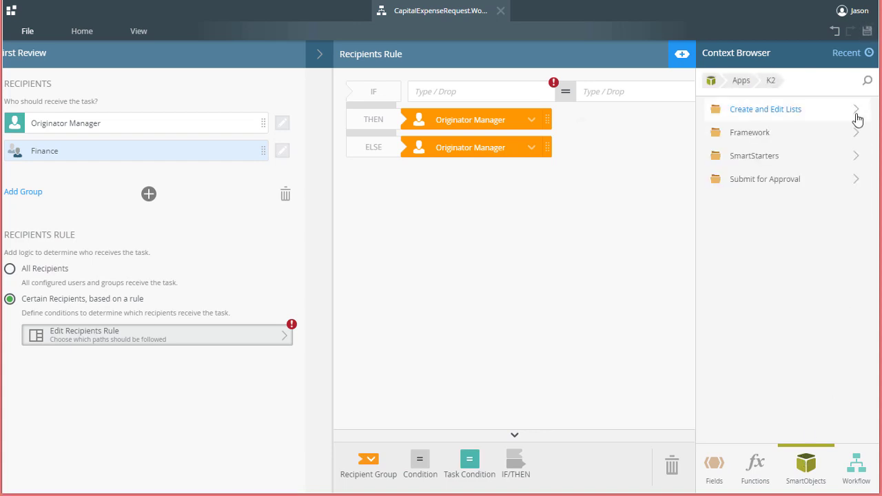
pyautogui.click(855, 180)
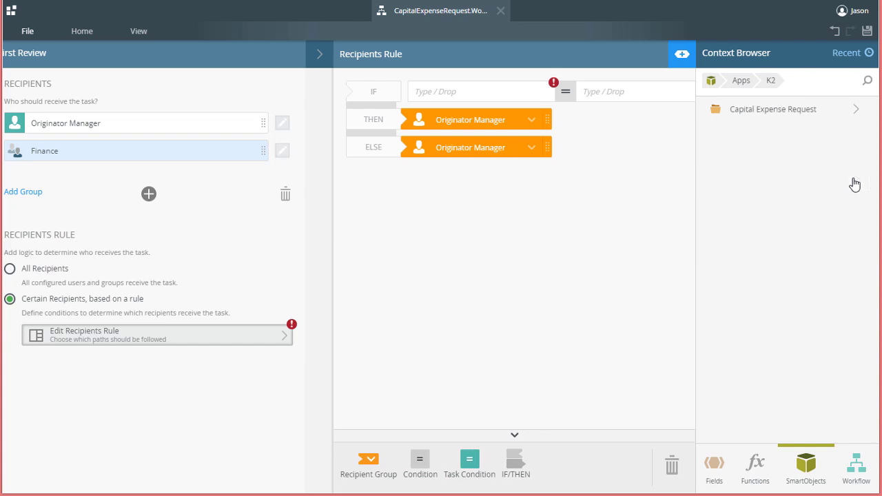
pyautogui.click(849, 112)
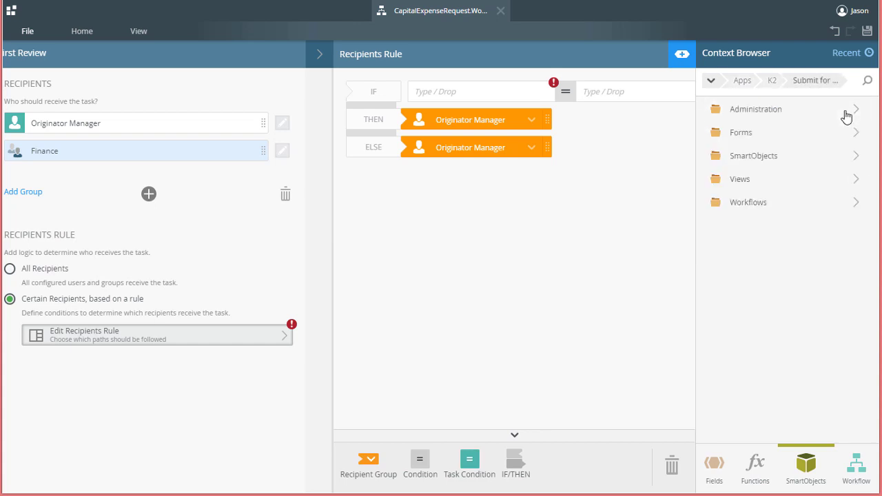
pyautogui.click(819, 160)
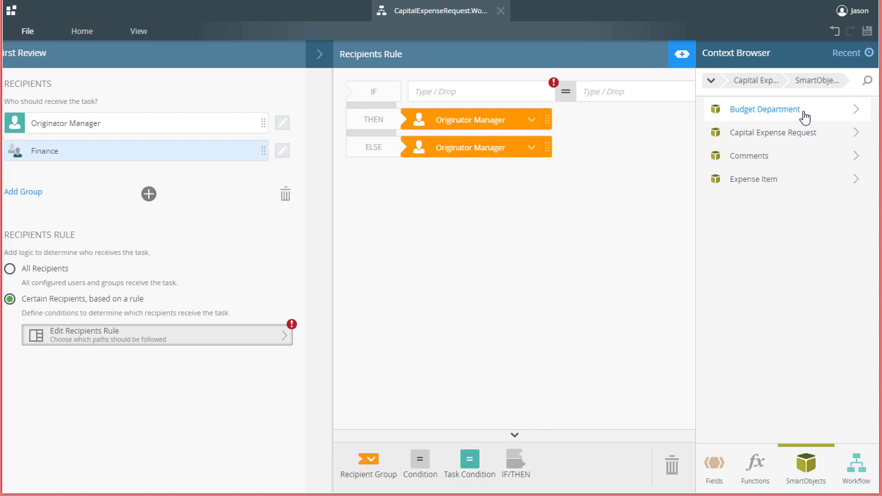
pyautogui.click(853, 112)
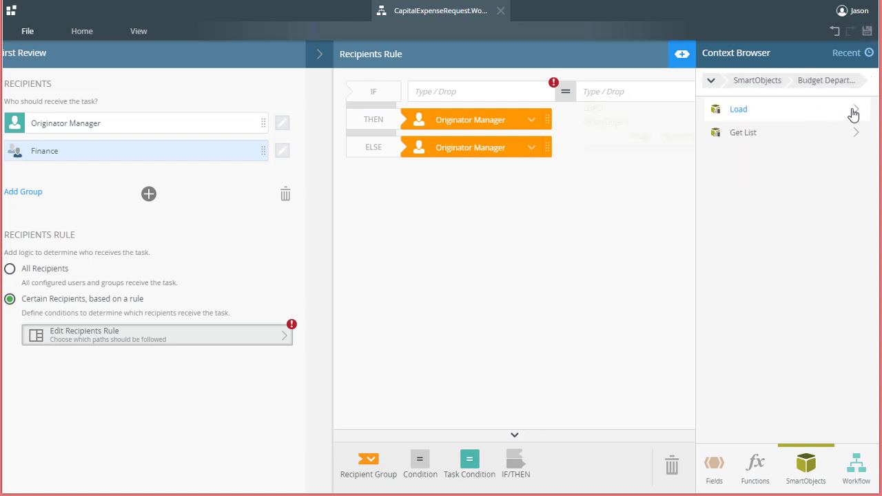
pyautogui.click(799, 108)
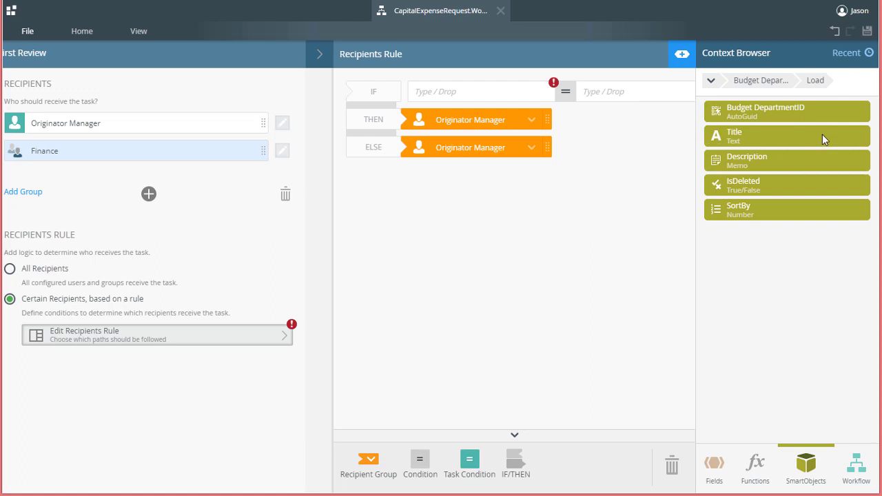
# - Use Budget Department Load Title in the IF condition, looked up by the request's Budget DepartmentID
pyautogui.moveTo(823, 136); pyautogui.dragTo(454, 95)
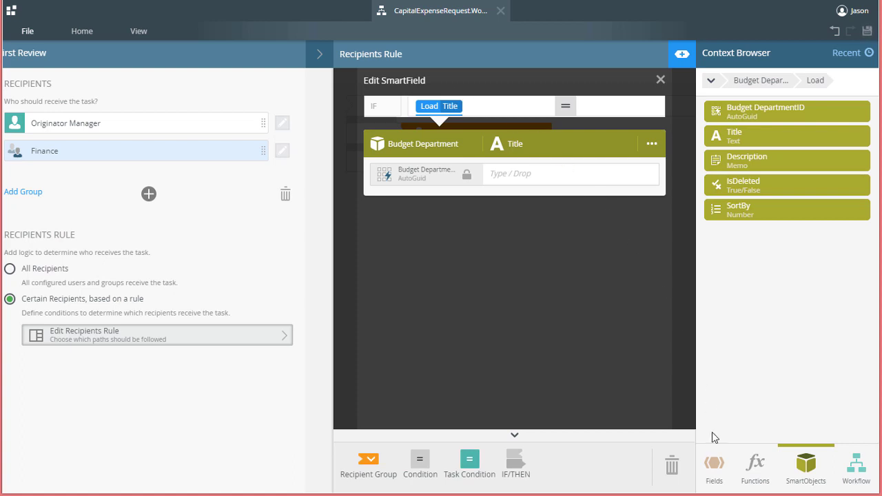
pyautogui.click(715, 471)
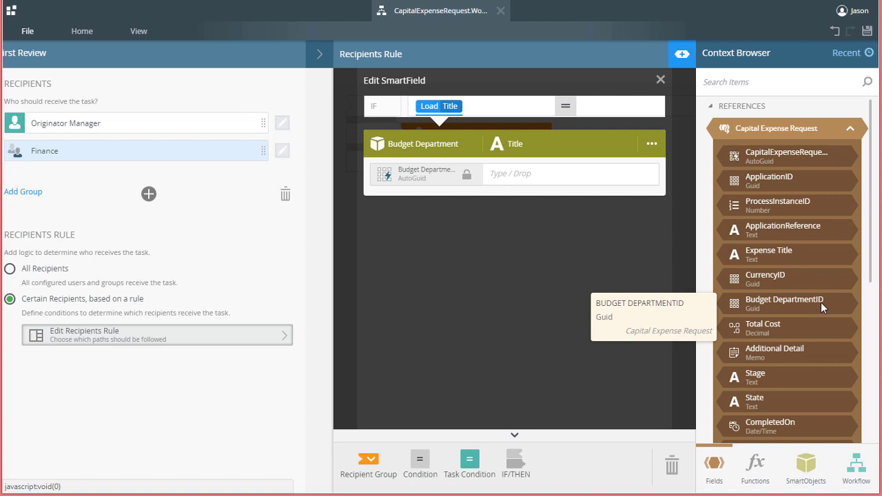
pyautogui.moveTo(821, 301); pyautogui.dragTo(566, 174)
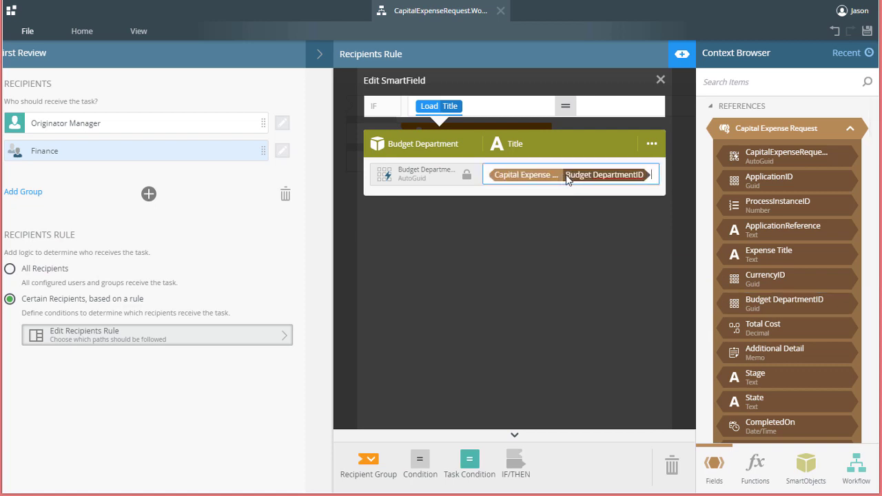
pyautogui.click(660, 80)
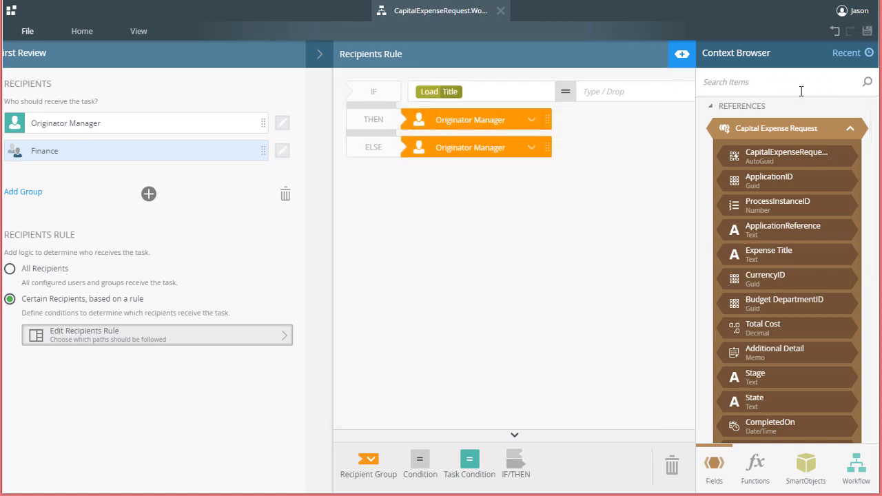
# - Hide the Context Browser and enter 'IT Department' as the IF comparison value
pyautogui.click(681, 55)
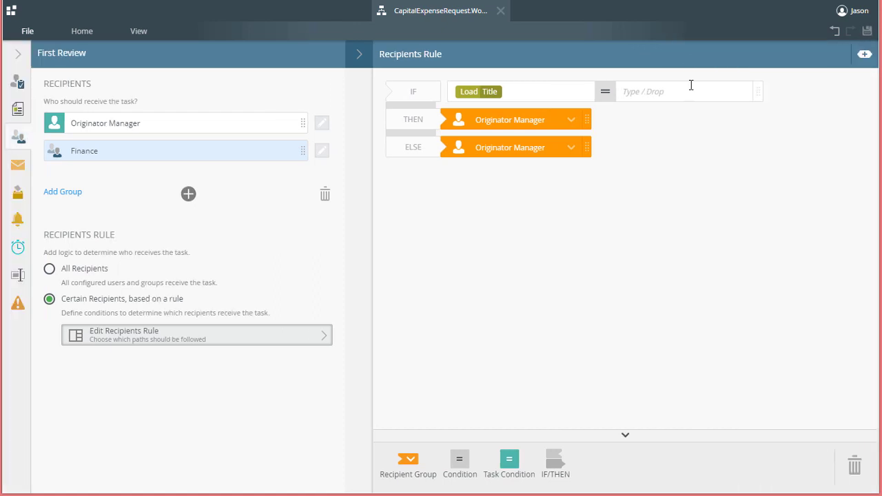
pyautogui.click(676, 92)
pyautogui.write('I')
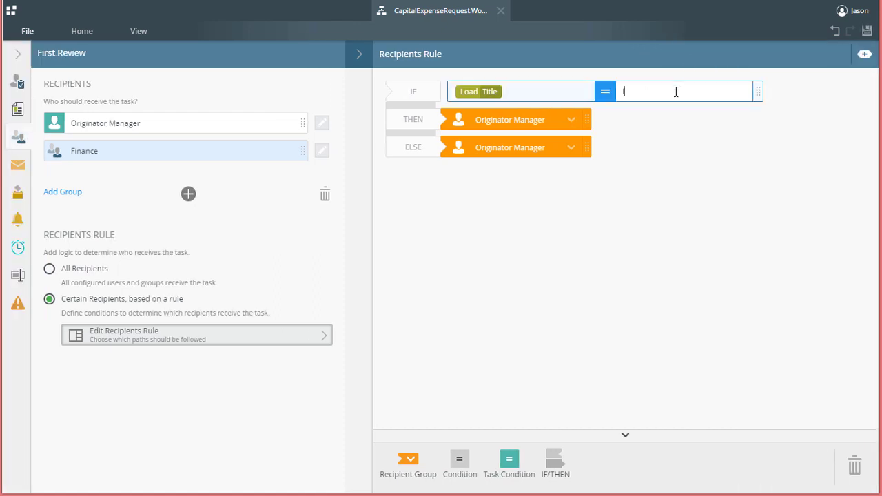
pyautogui.write('T Department')
pyautogui.click(660, 191)
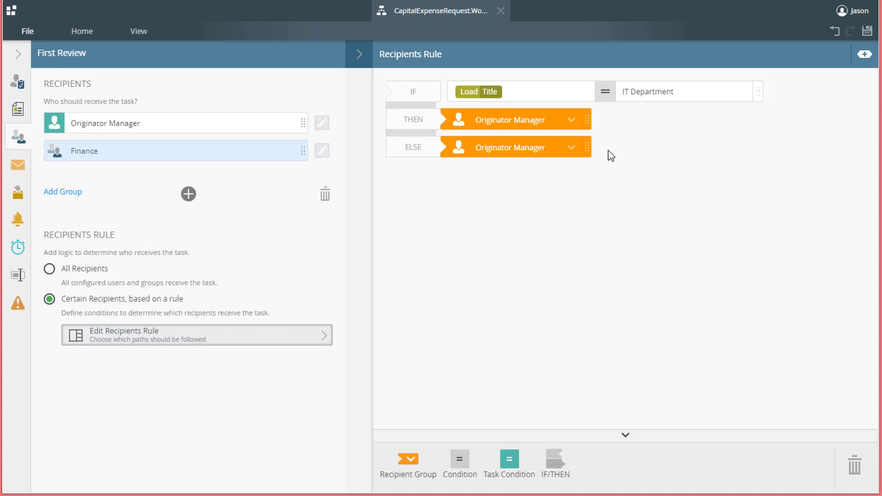
# - Add Finance alongside Originator Manager as the THEN branch recipients
pyautogui.click(572, 122)
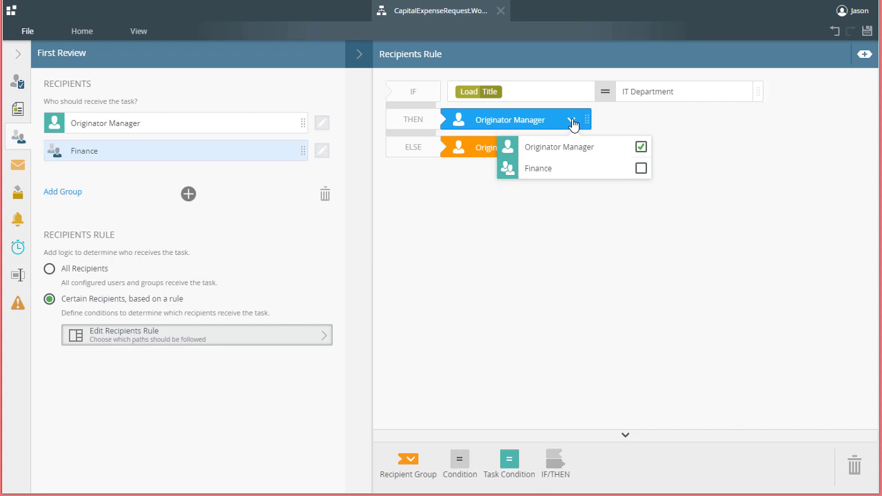
pyautogui.click(641, 169)
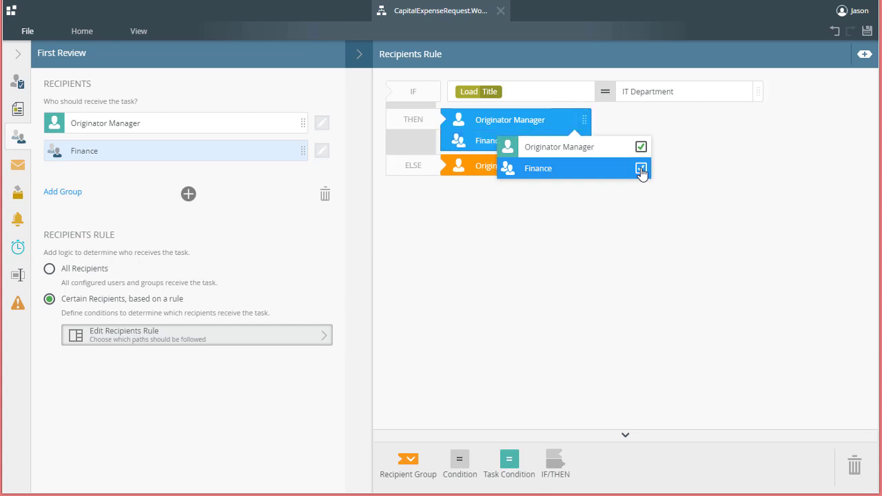
pyautogui.click(610, 242)
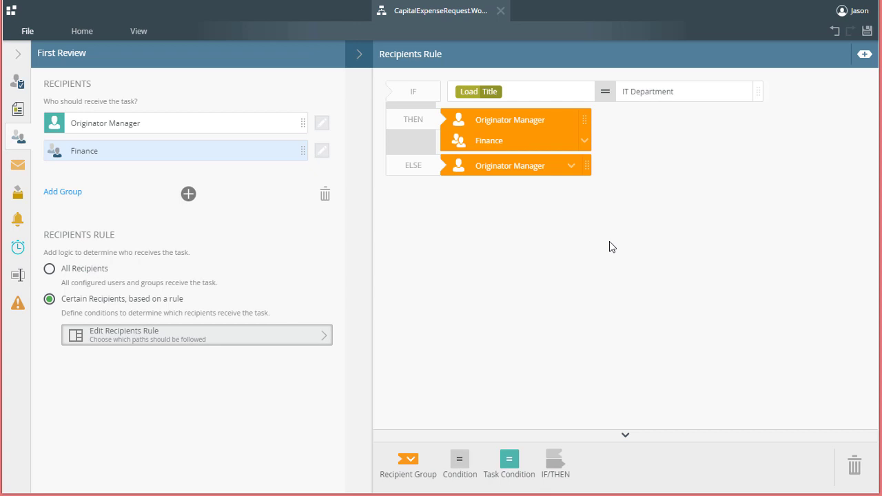
# - Reopen the Context Browser on its SmartObjects tab showing the Budget Department Load fields
pyautogui.click(865, 53)
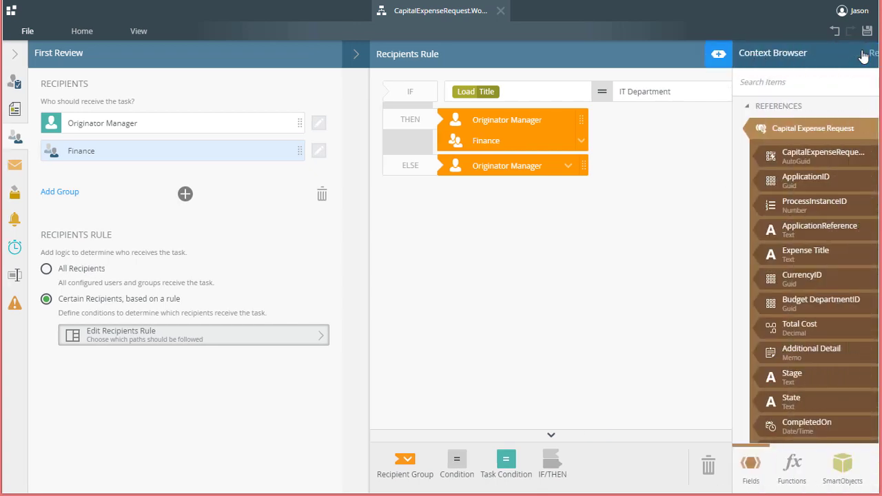
pyautogui.click(806, 467)
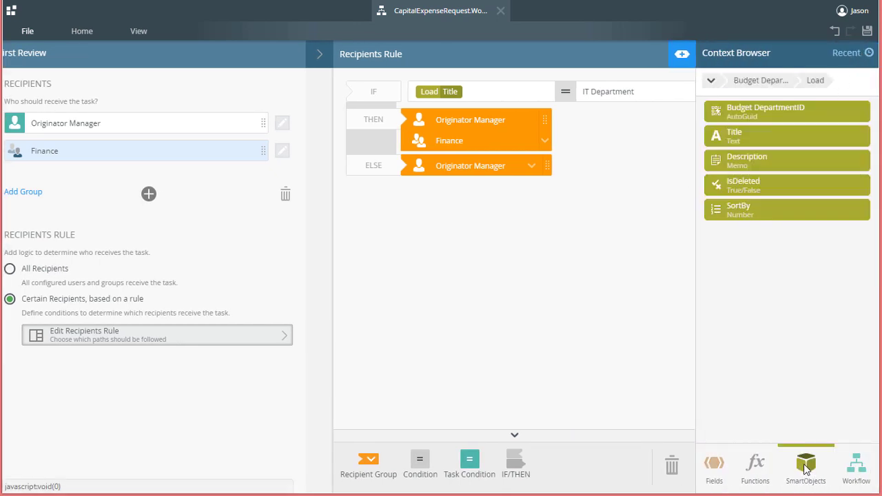